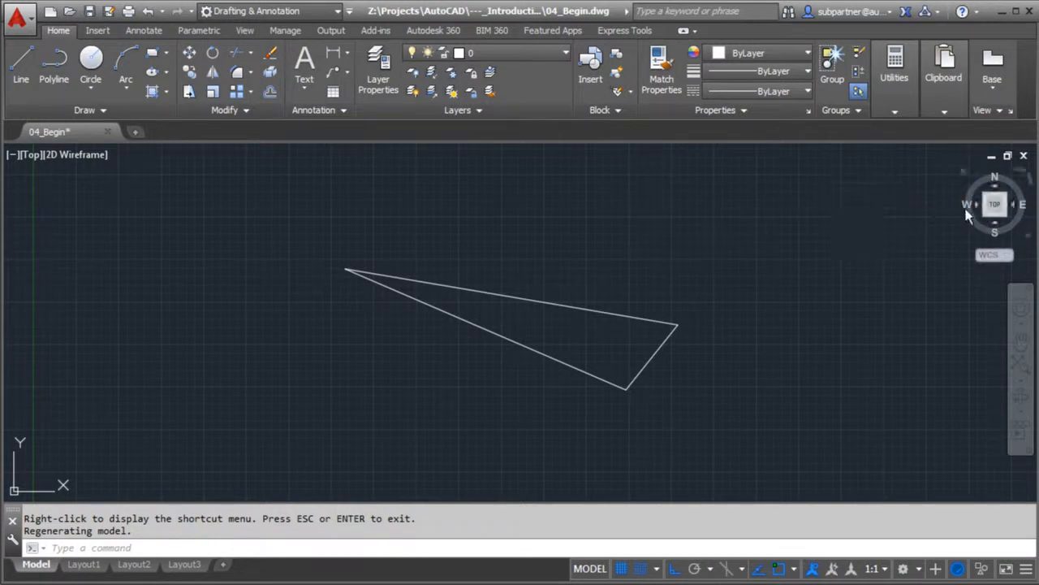
# View the triangle from the Left side and rotate through the adjacent side views to the Right view
pyautogui.click(966, 205)
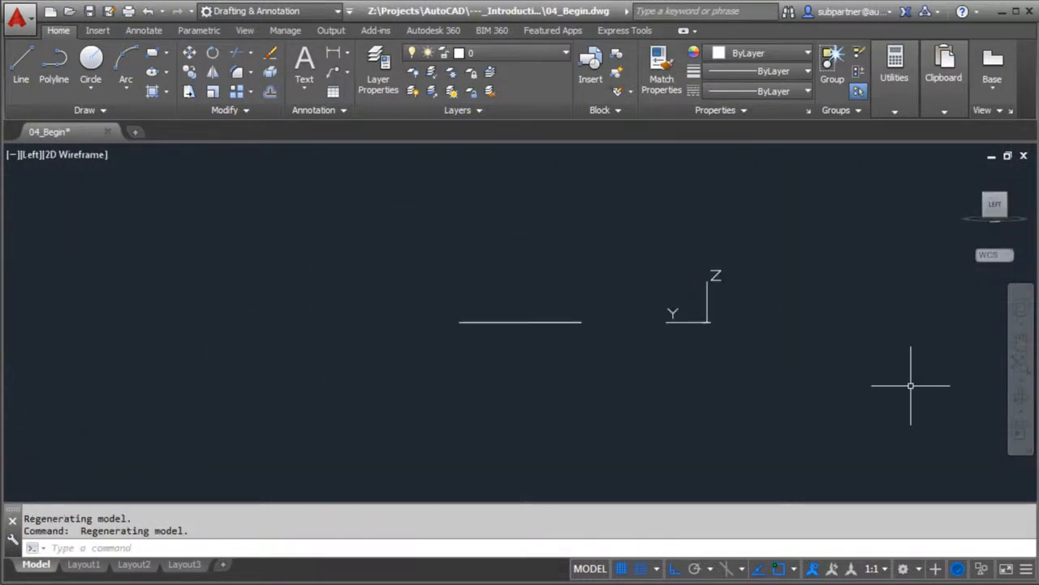
pyautogui.click(978, 209)
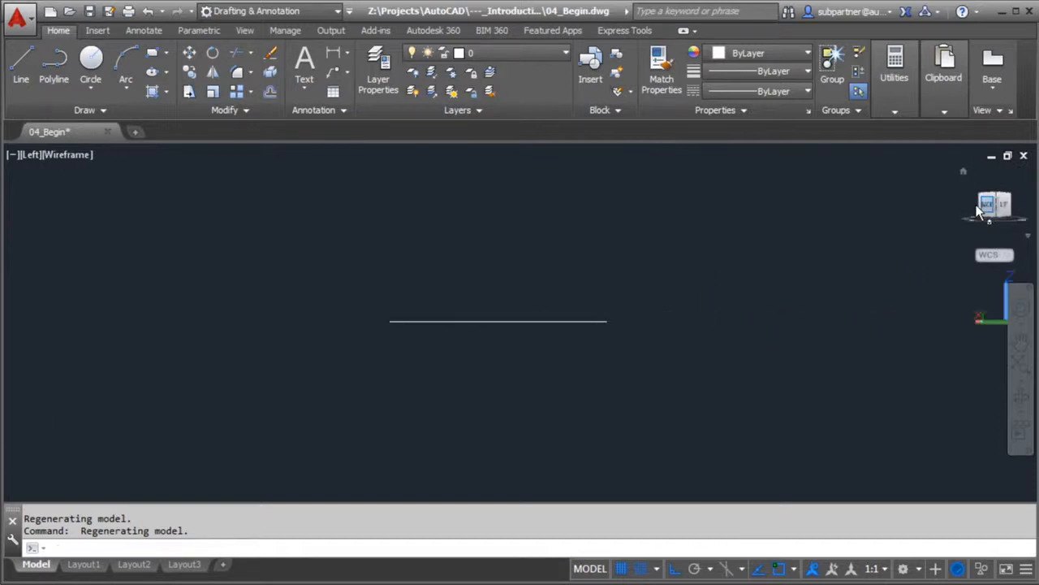
pyautogui.click(978, 210)
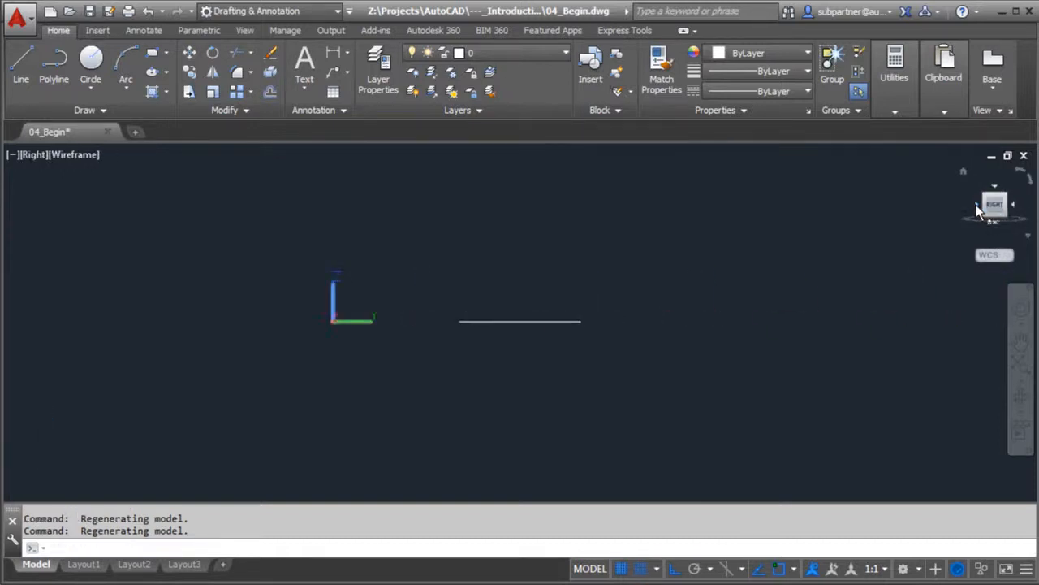
pyautogui.click(979, 210)
pyautogui.click(979, 209)
pyautogui.click(978, 209)
pyautogui.click(978, 210)
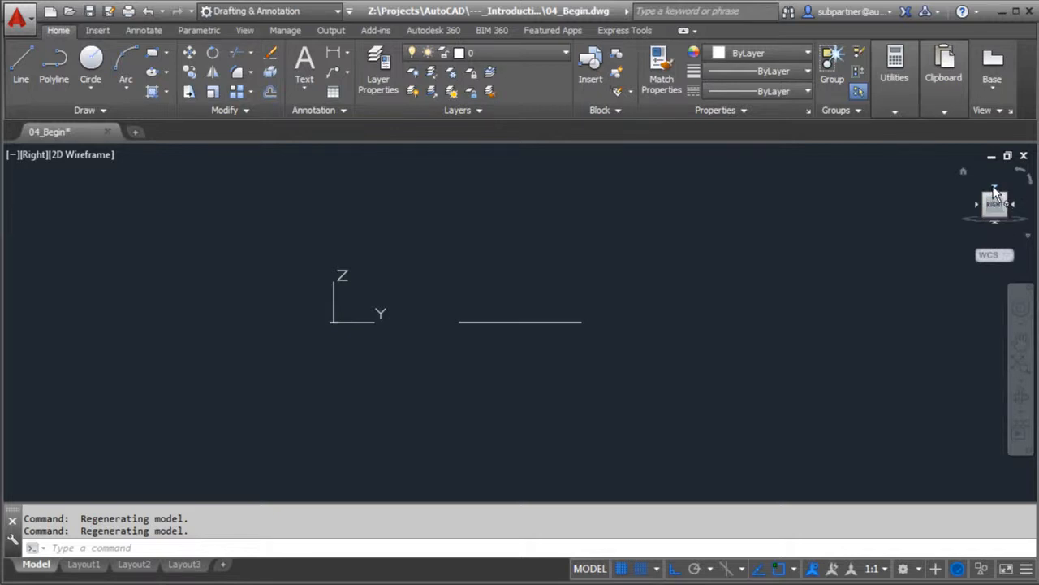
# View the triangle from the Top, the Top-Front edge and SW Isometric, and return to the Top view
pyautogui.click(996, 190)
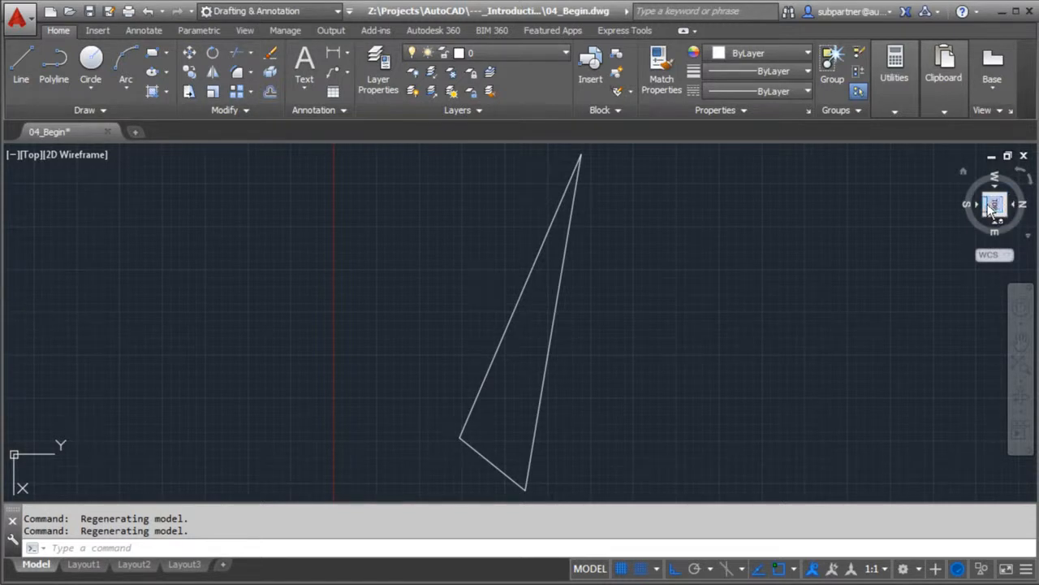
pyautogui.click(989, 207)
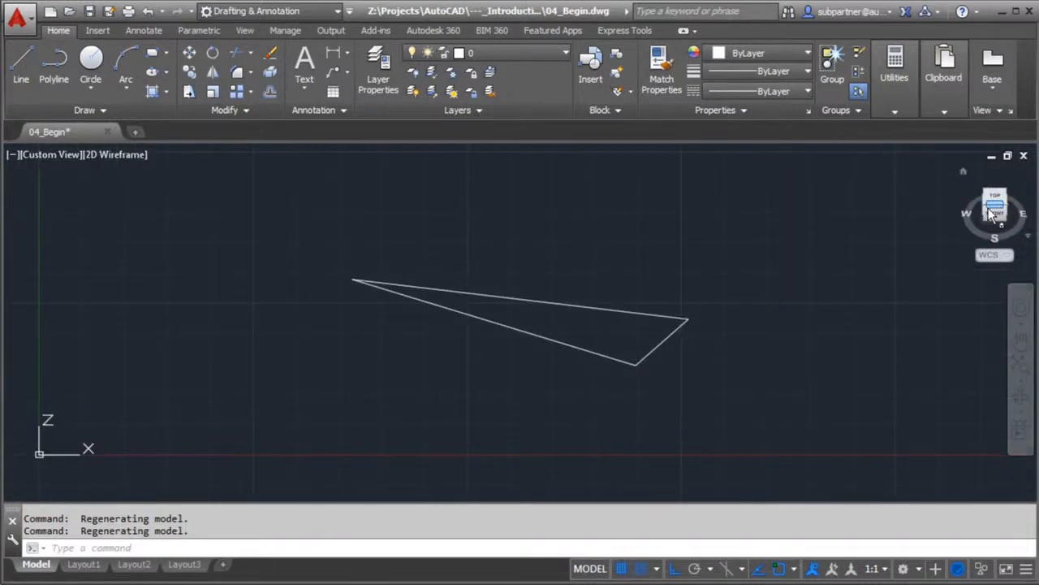
pyautogui.click(987, 213)
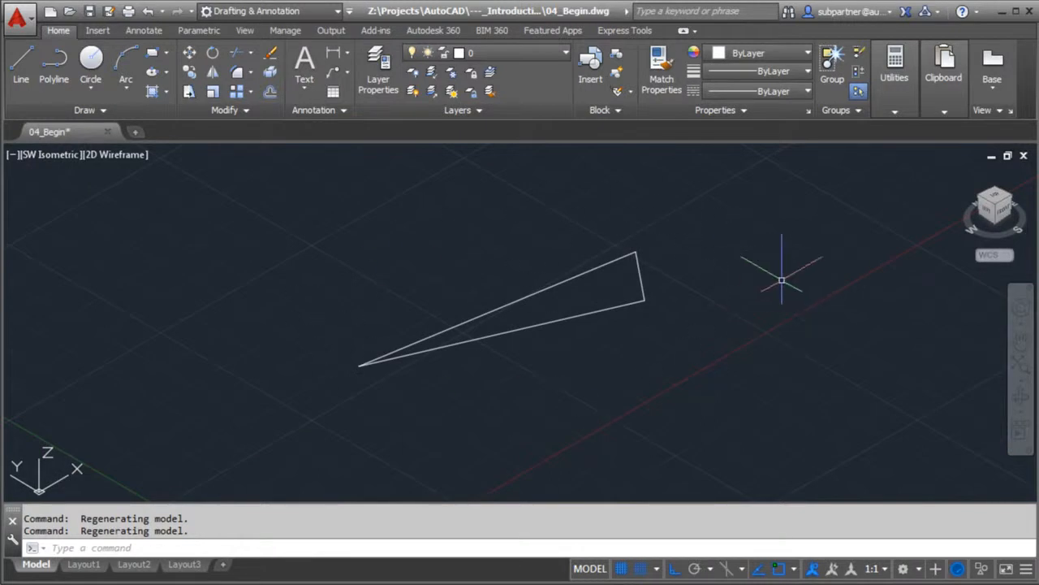
pyautogui.click(997, 203)
pyautogui.click(998, 203)
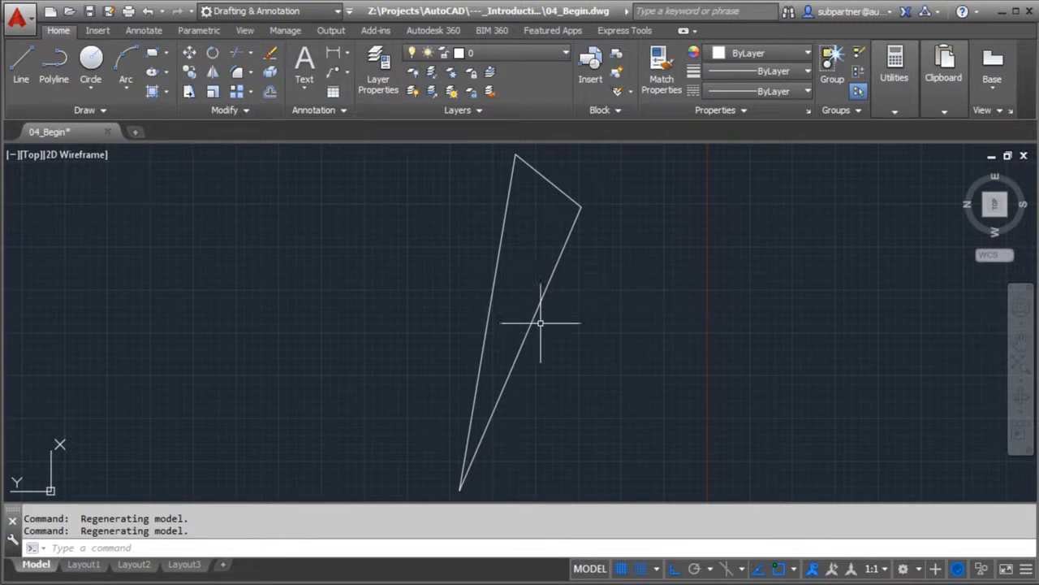
# Zoom in and out on the triangle in the Top view and pan across the drawing
pyautogui.scroll(4, 698, 312)
pyautogui.scroll(-4, 698, 314)
pyautogui.scroll(4, 699, 314)
pyautogui.scroll(-4, 698, 313)
pyautogui.scroll(3, 699, 314)
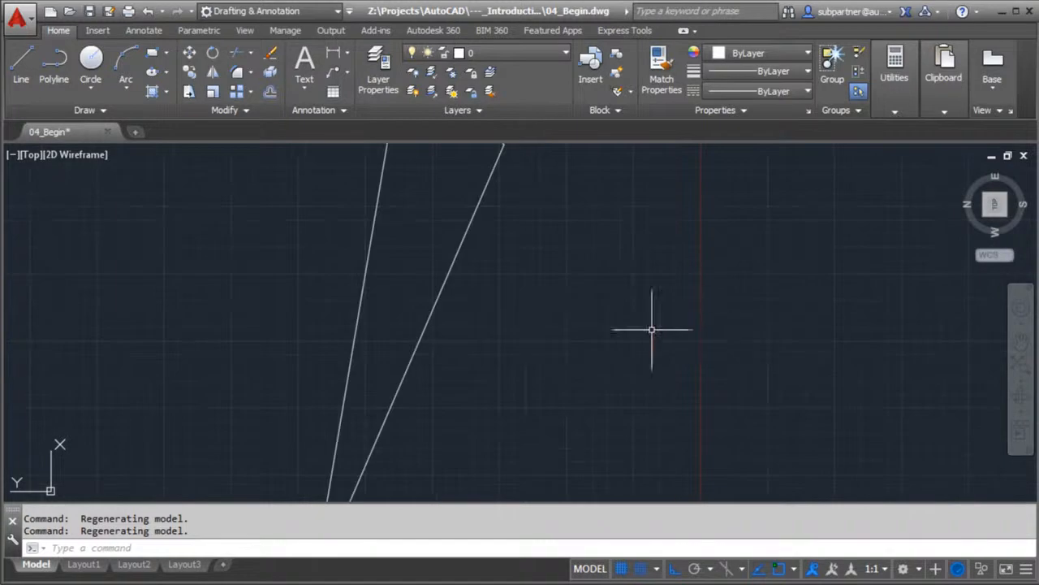
pyautogui.moveTo(642, 318)
pyautogui.mouseDown(button='middle')
pyautogui.moveTo(459, 328)
pyautogui.moveTo(631, 322)
pyautogui.moveTo(619, 385)
pyautogui.moveTo(624, 264)
pyautogui.moveTo(579, 339)
pyautogui.mouseUp(button='middle')
pyautogui.scroll(-3, 580, 338)
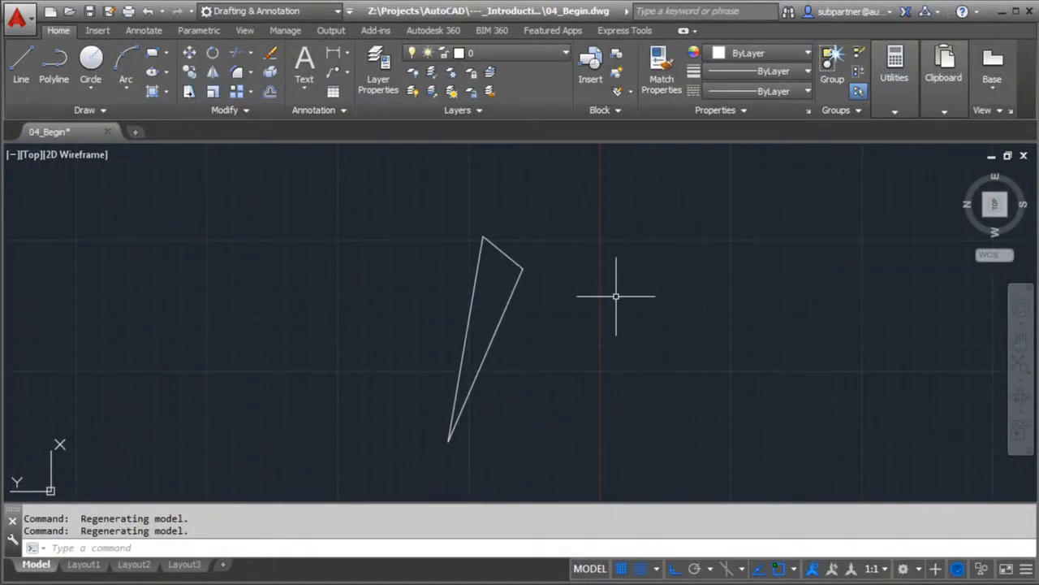
# Orbit around the triangle in 3D, check it from several directions and set the SE Isometric view
pyautogui.moveTo(617, 296)
pyautogui.keyDown('shift'); pyautogui.mouseDown(button='middle')
pyautogui.moveTo(593, 279)
pyautogui.moveTo(611, 217)
pyautogui.moveTo(703, 202)
pyautogui.moveTo(717, 267)
pyautogui.moveTo(592, 260)
pyautogui.moveTo(576, 203)
pyautogui.moveTo(617, 178)
pyautogui.moveTo(642, 269)
pyautogui.mouseUp(button='middle'); pyautogui.keyUp('shift')
pyautogui.moveTo(642, 325)
pyautogui.mouseDown(button='middle')
pyautogui.moveTo(677, 304)
pyautogui.moveTo(674, 320)
pyautogui.moveTo(601, 330)
pyautogui.moveTo(629, 320)
pyautogui.mouseUp(button='middle')
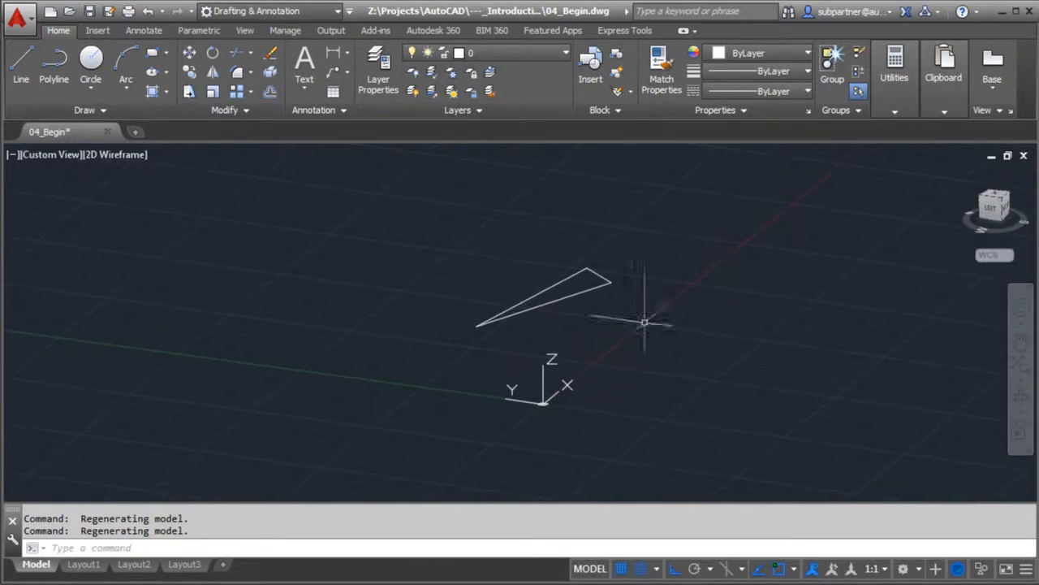
pyautogui.click(1005, 216)
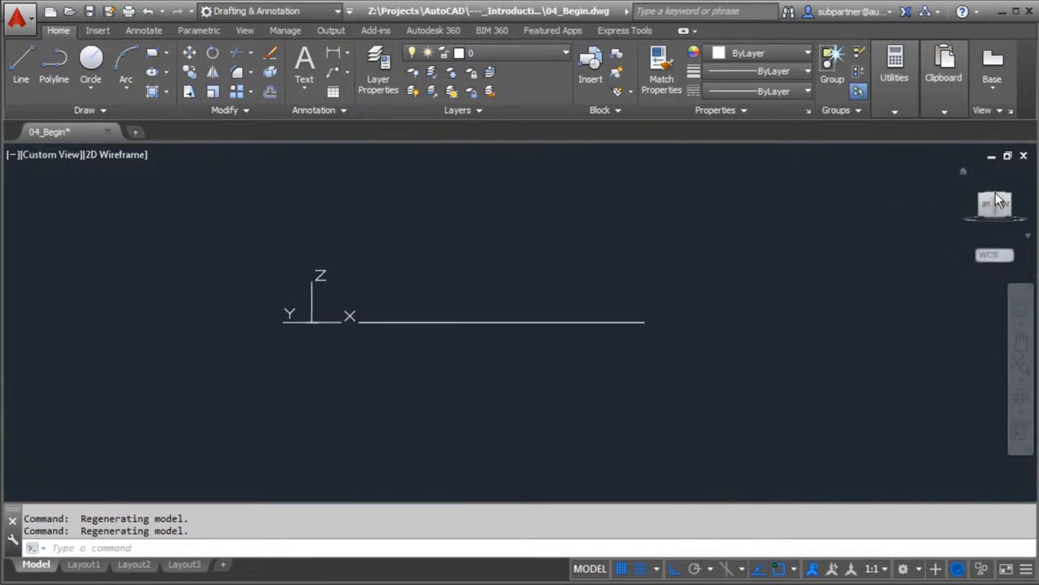
pyautogui.click(1001, 203)
pyautogui.moveTo(722, 325); pyautogui.dragTo(574, 326, button='middle')
pyautogui.moveTo(735, 276); pyautogui.dragTo(663, 269, button='middle')
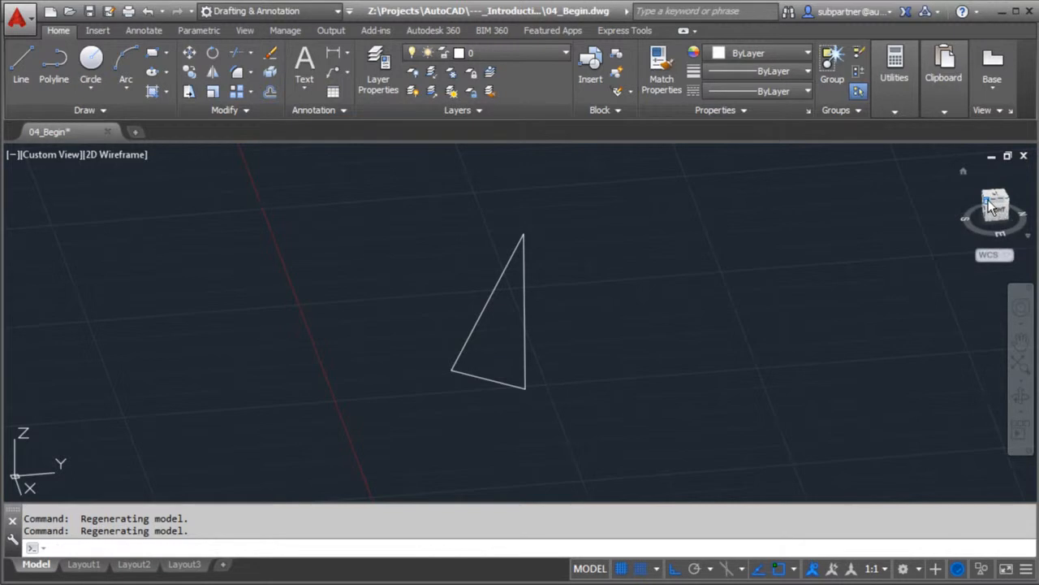
pyautogui.moveTo(995, 207); pyautogui.dragTo(948, 225)
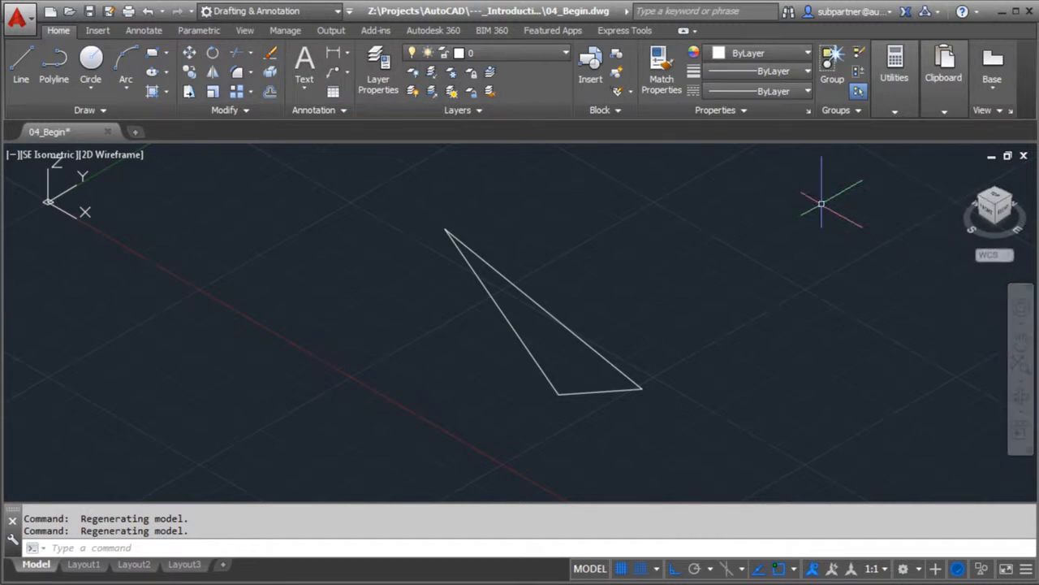
# Orbit, zoom and pan the view of the triangle with the SteeringWheel and exit the wheel
pyautogui.click(1020, 308)
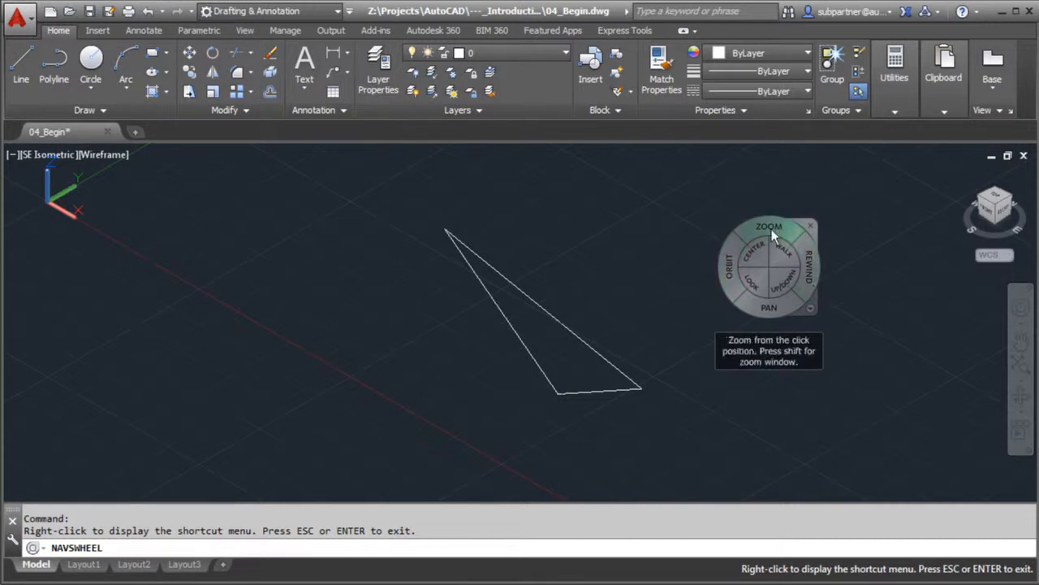
pyautogui.moveTo(728, 262)
pyautogui.mouseDown()
pyautogui.moveTo(726, 211)
pyautogui.moveTo(782, 227)
pyautogui.moveTo(785, 279)
pyautogui.moveTo(691, 276)
pyautogui.moveTo(724, 284)
pyautogui.mouseUp()
pyautogui.moveTo(764, 249)
pyautogui.mouseDown()
pyautogui.moveTo(776, 220)
pyautogui.moveTo(772, 281)
pyautogui.moveTo(763, 257)
pyautogui.moveTo(777, 279)
pyautogui.mouseUp()
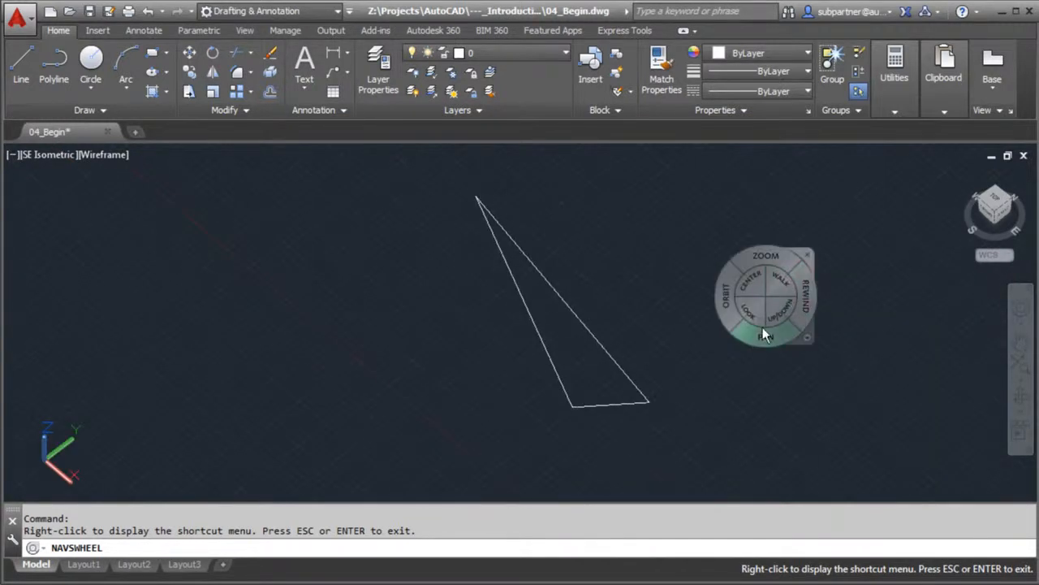
pyautogui.moveTo(769, 344); pyautogui.dragTo(766, 313)
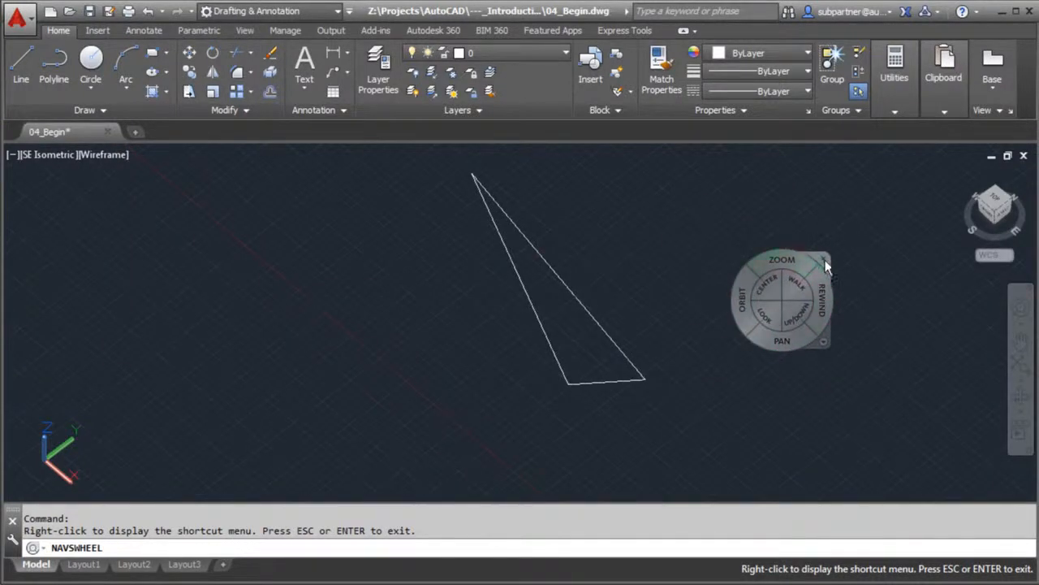
pyautogui.click(825, 260)
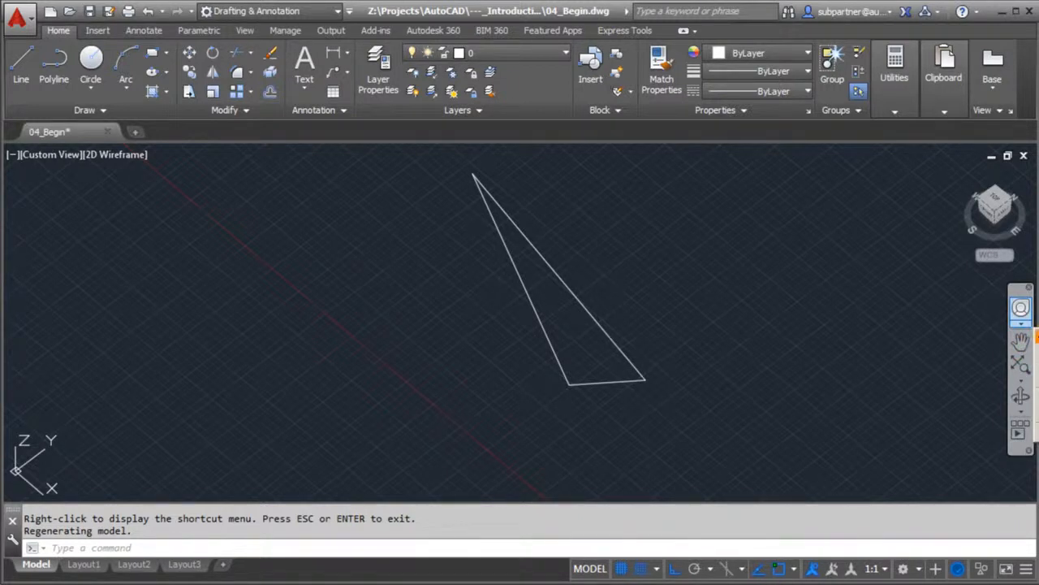
pyautogui.click(1020, 307)
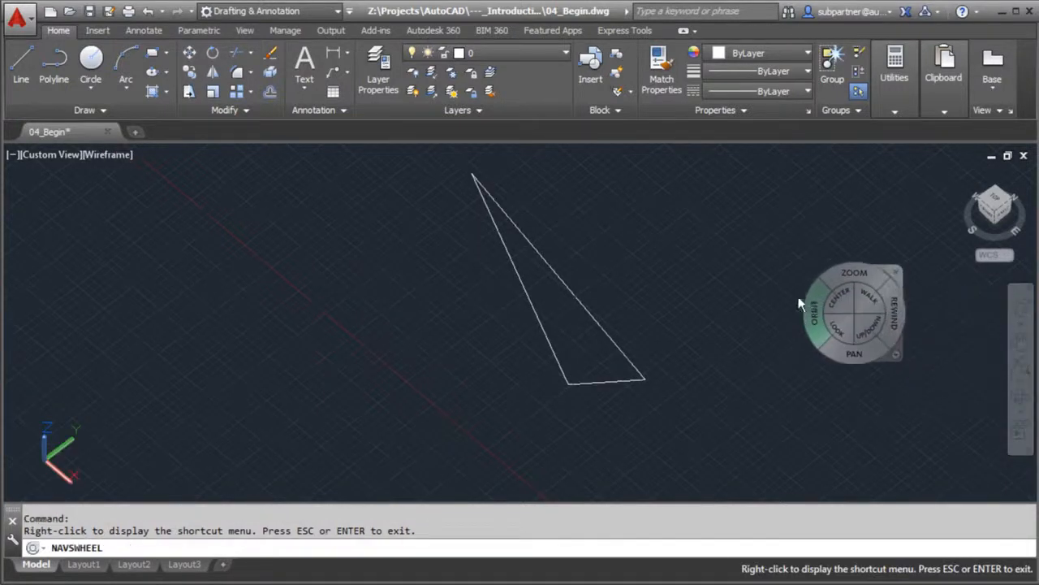
pyautogui.press('Escape')
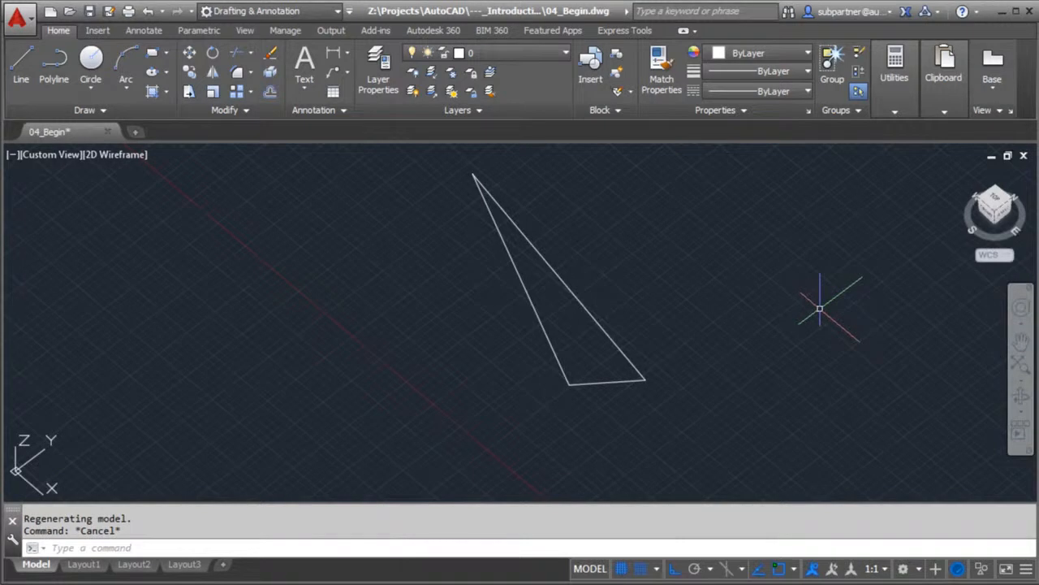
# Zoom to the drawing extents and zoom in and out around the triangle
pyautogui.click(1021, 364)
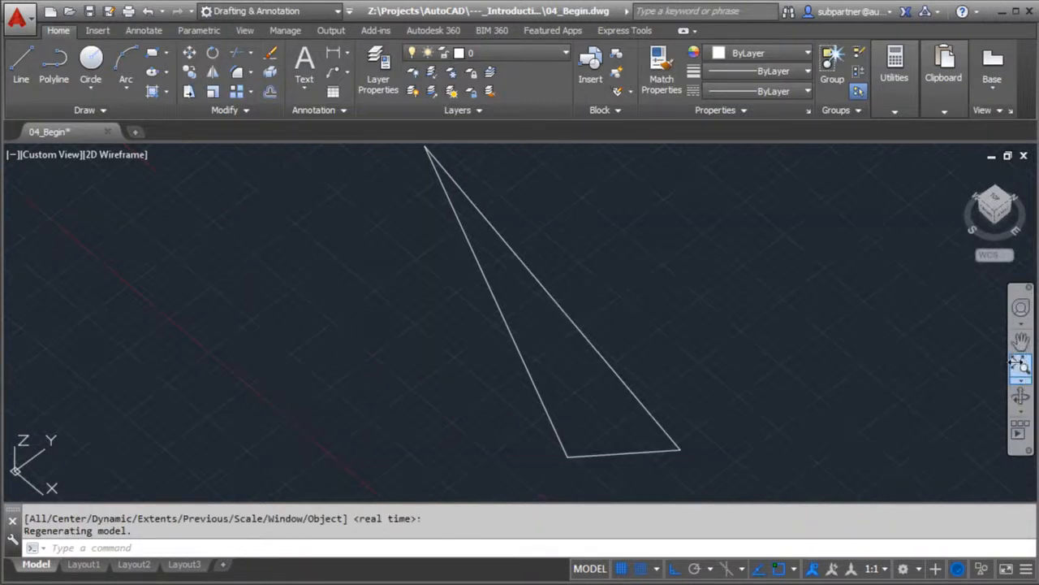
pyautogui.scroll(-5, 642, 392)
pyautogui.scroll(9, 629, 387)
pyautogui.scroll(-9, 629, 387)
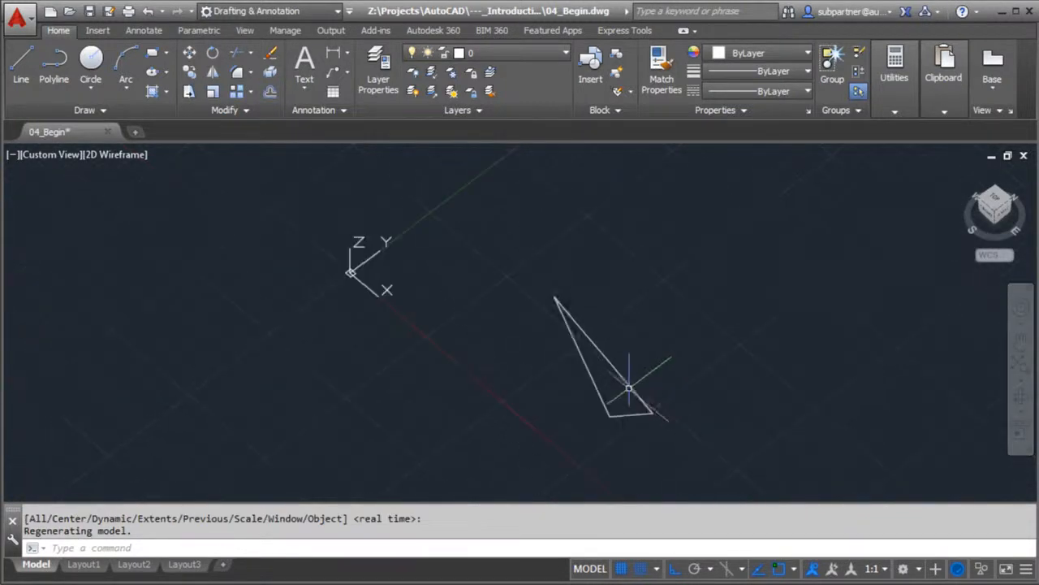
pyautogui.scroll(-5, 680, 410)
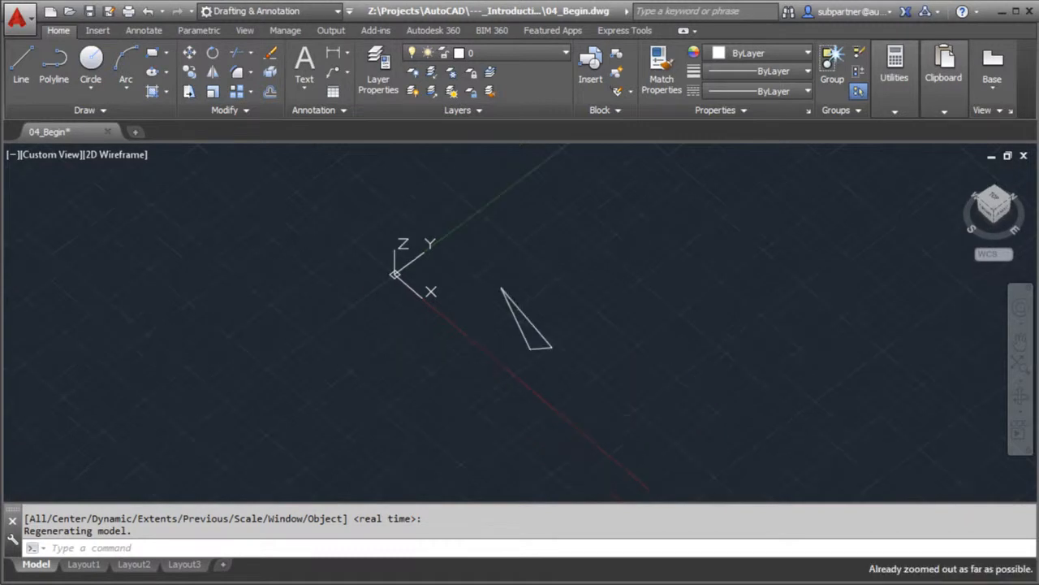
pyautogui.scroll(6, 529, 321)
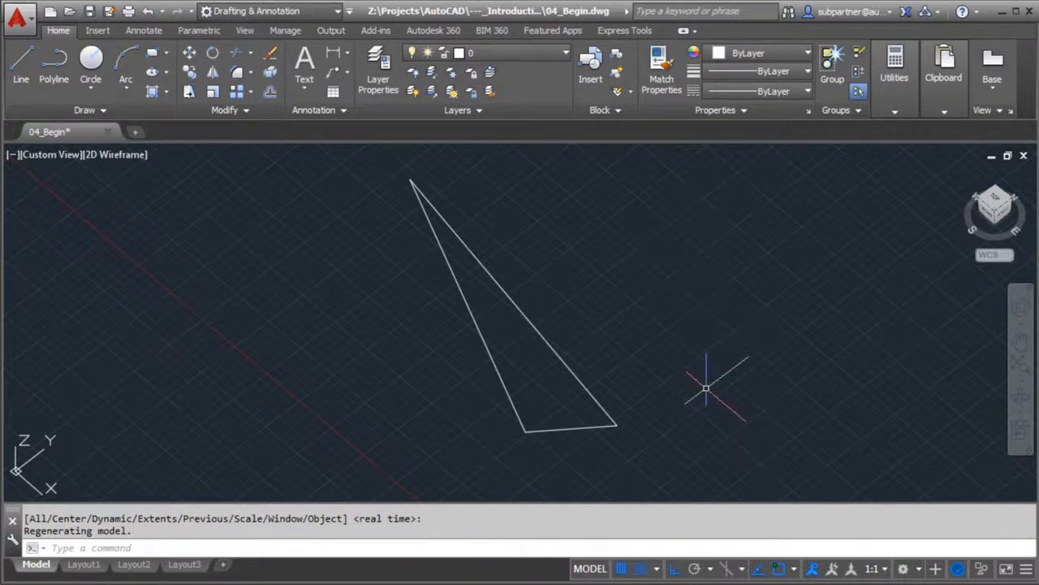
# Examine the available isometric drafting planes, annotation scales and workspaces
pyautogui.click(741, 568)
pyautogui.click(741, 569)
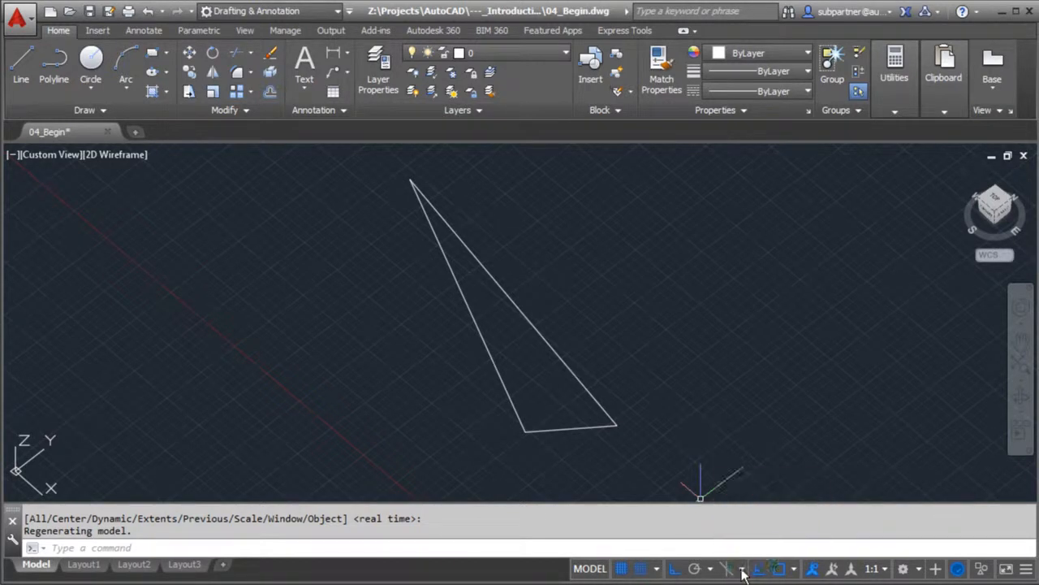
pyautogui.click(887, 570)
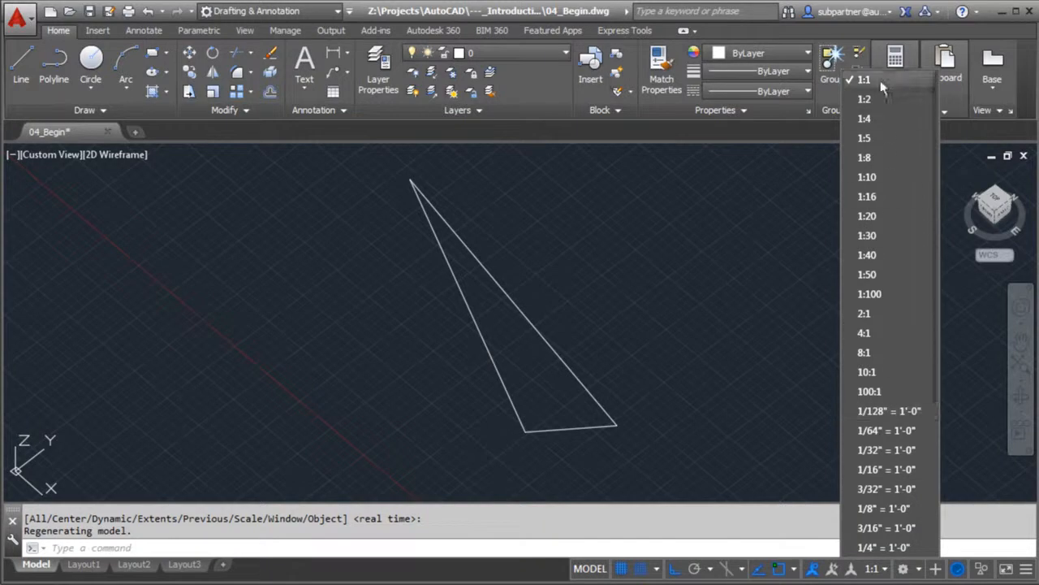
pyautogui.click(882, 572)
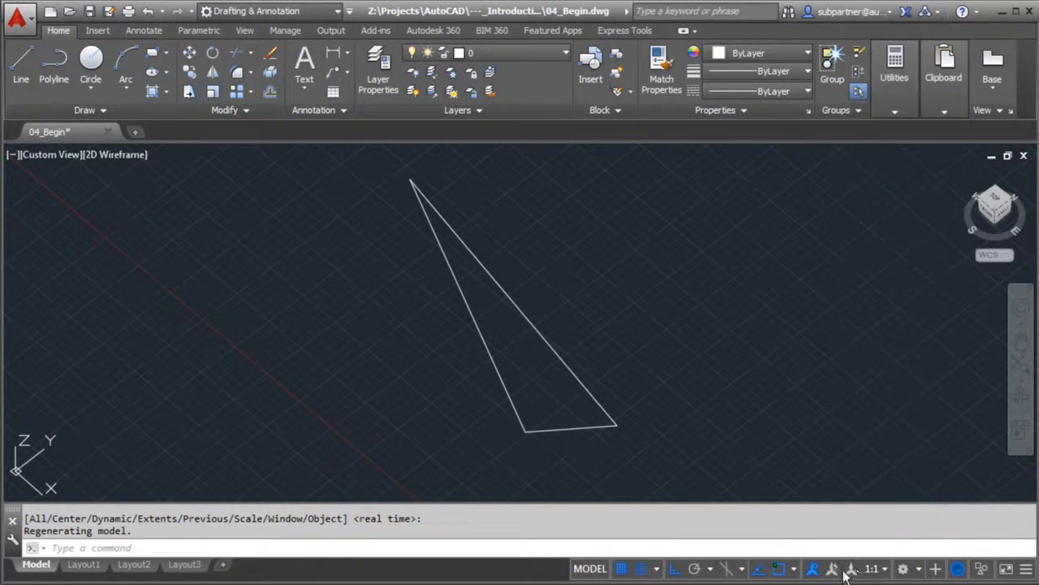
pyautogui.click(920, 572)
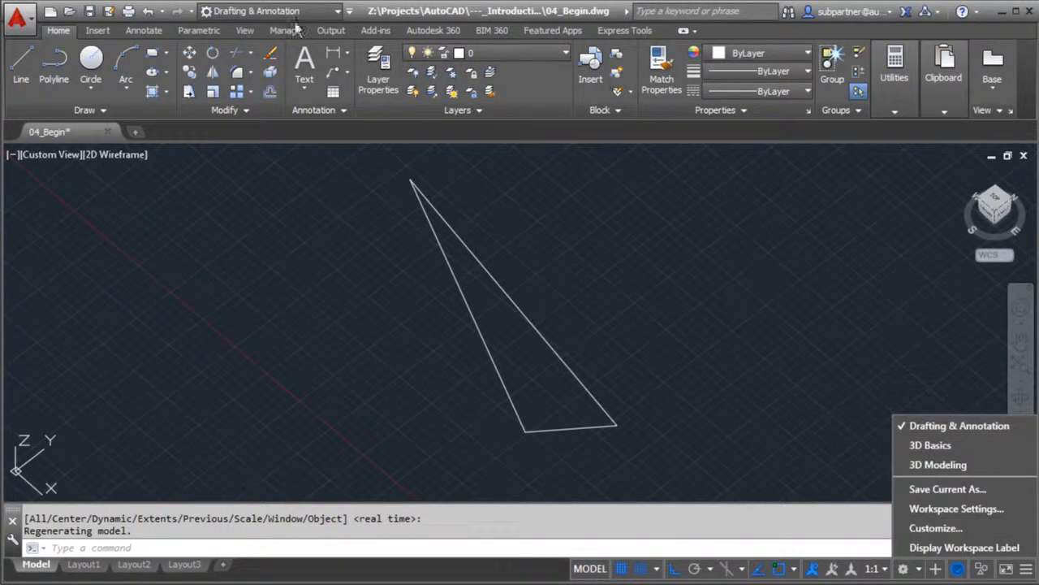
pyautogui.click(919, 571)
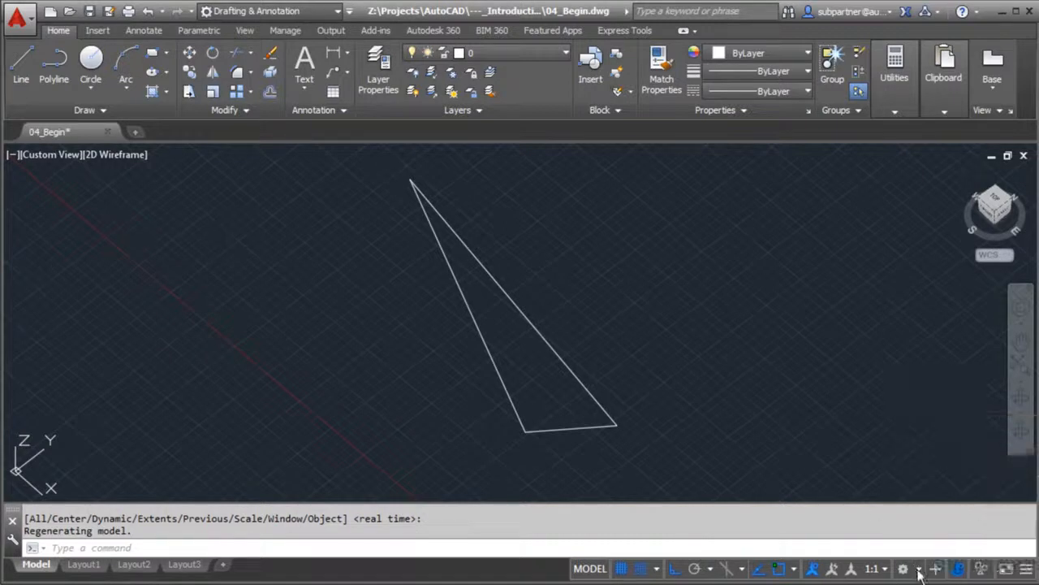